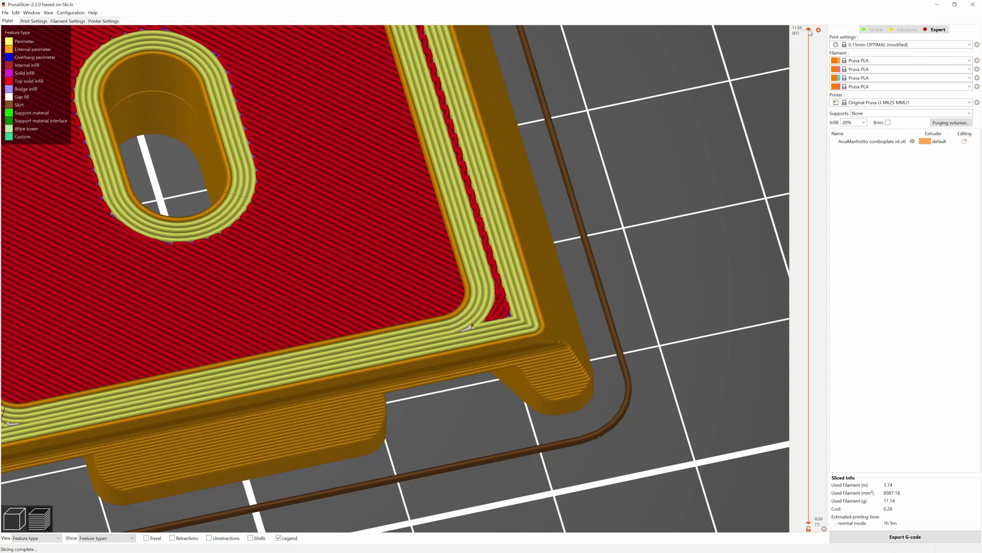
- Inspect the middle and lower sliced layers, then return the preview to the top layer
drag(809, 42, 775, 441)
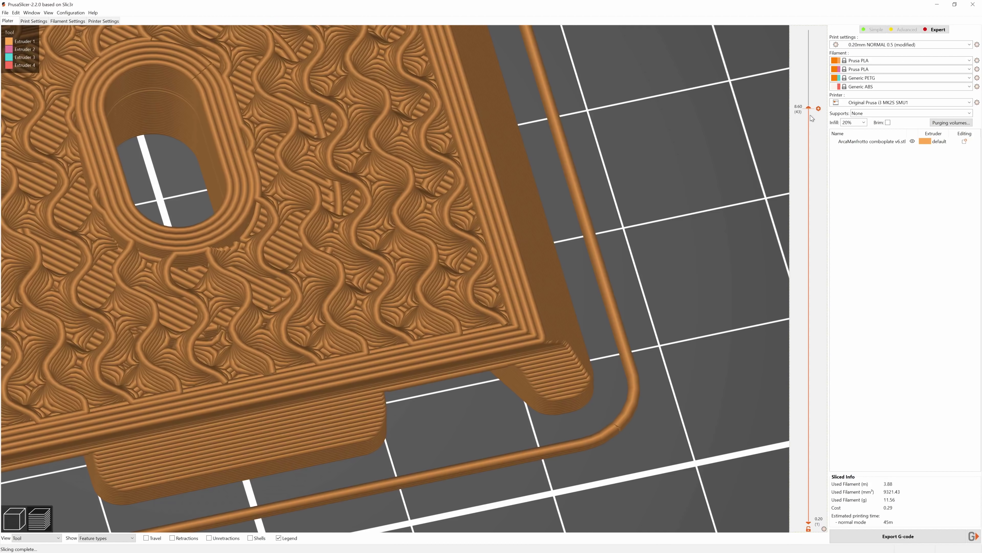
drag(789, 154, 806, 216)
drag(806, 179, 808, 29)
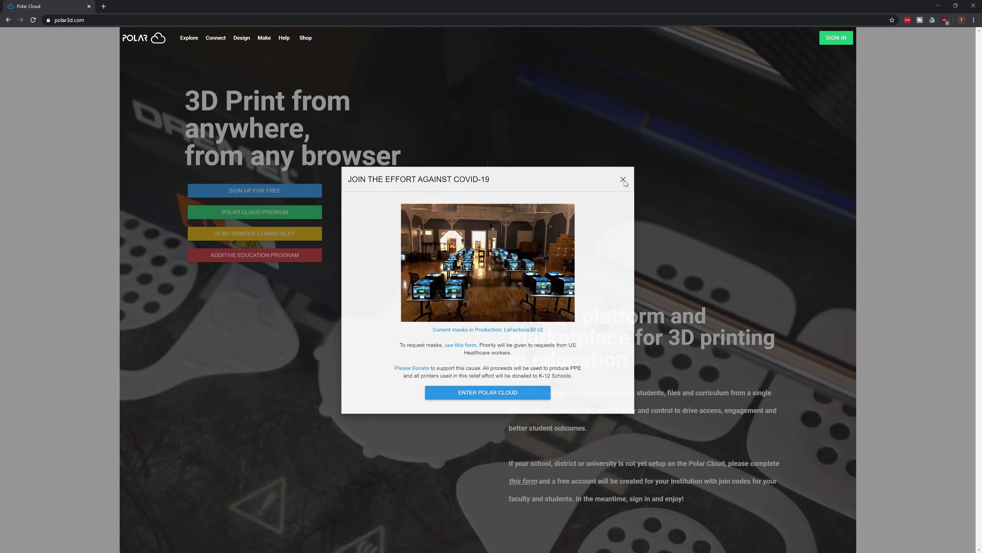
- Dismiss the COVID-19 notice and choose Google sign-up for a free Polar Cloud account
click(621, 178)
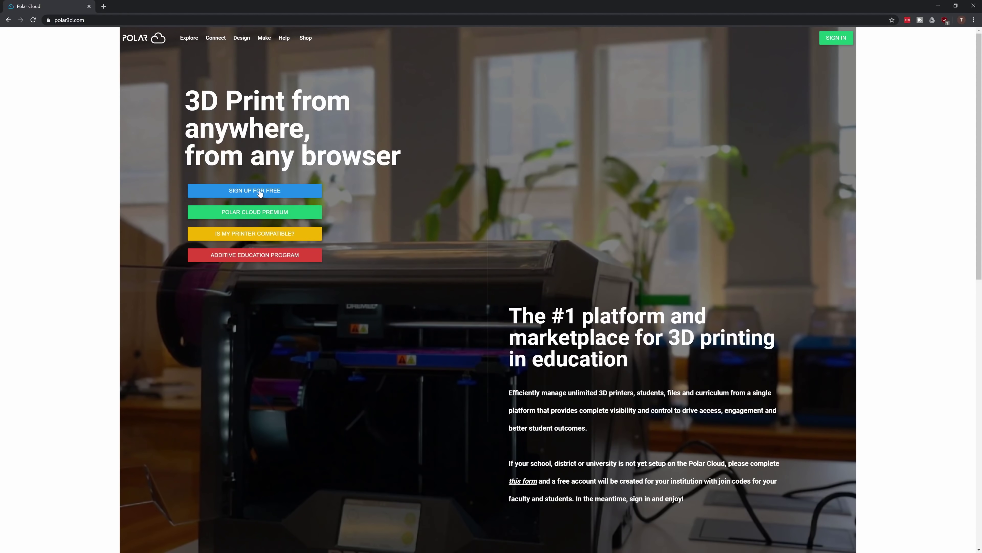
click(260, 194)
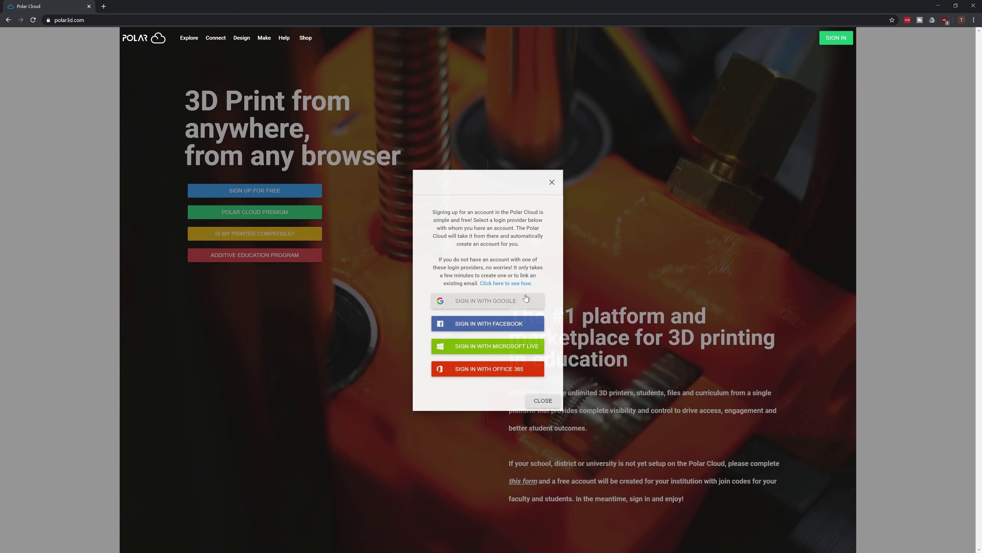
click(526, 297)
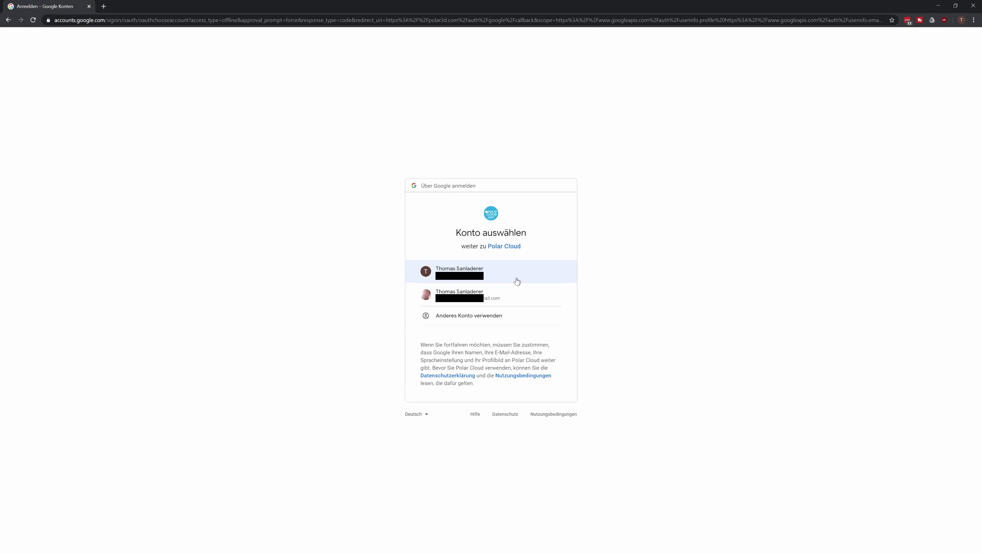
- Pick the first Google account, review the Google Drive permission details, and open the account-creation help
click(517, 278)
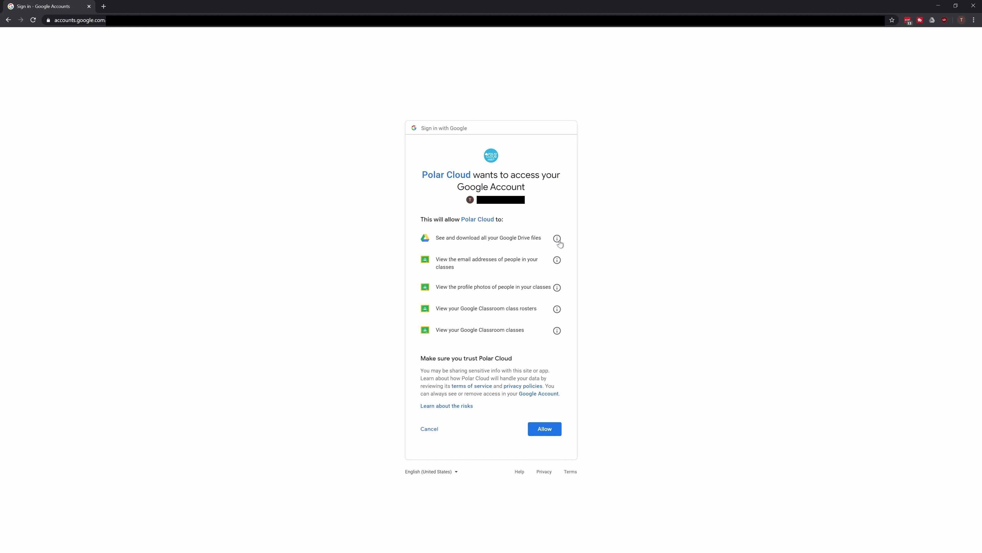
click(557, 239)
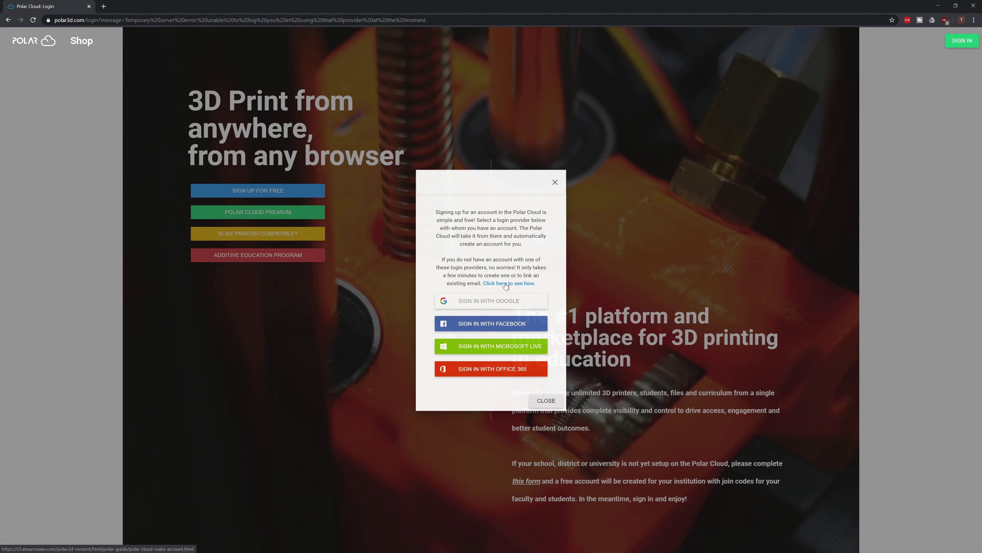
click(505, 283)
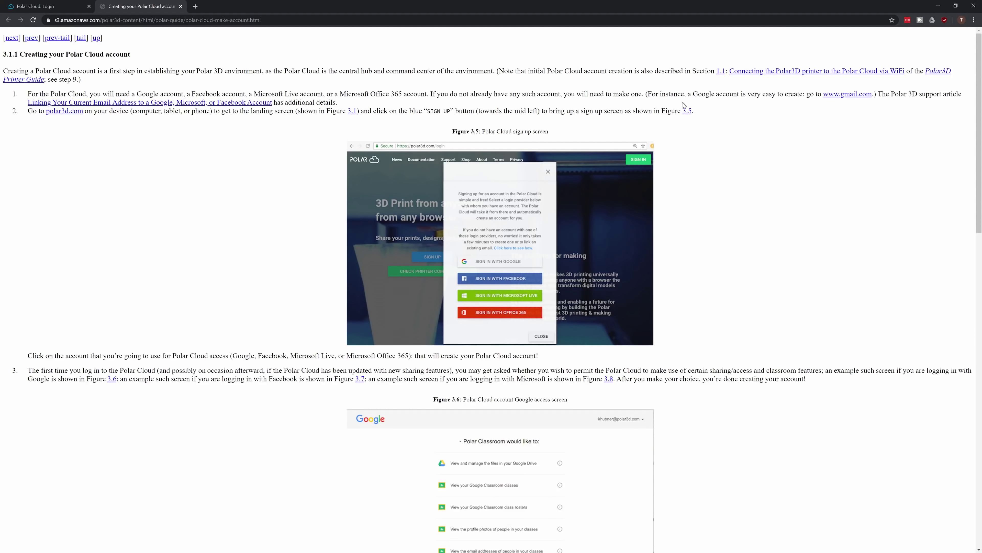
- Highlight the guide's advice about getting a Google account, then clear the selection
drag(648, 93, 903, 102)
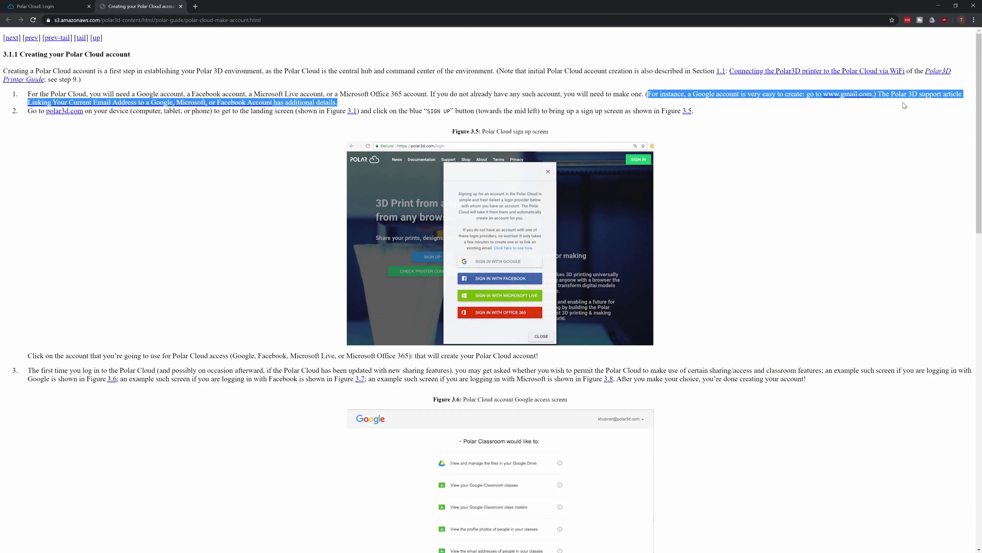
click(903, 102)
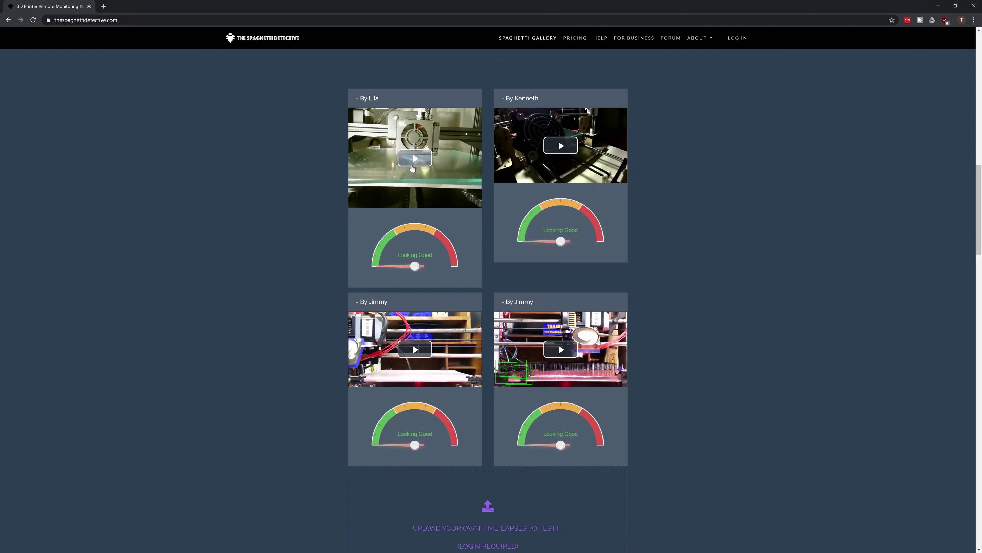
- Play the first Spaghetti Gallery time-lapse so the detector flags a possible failure
click(414, 160)
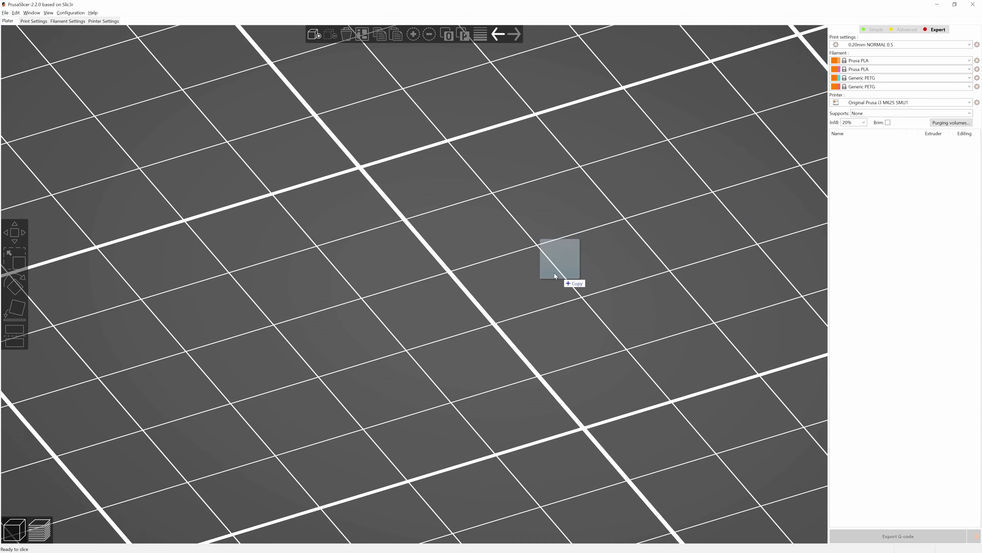
- Load ArcaManfrotto comboplate v6.stl onto the plate and check the first extruder's filament list unchanged
drag(554, 273, 604, 281)
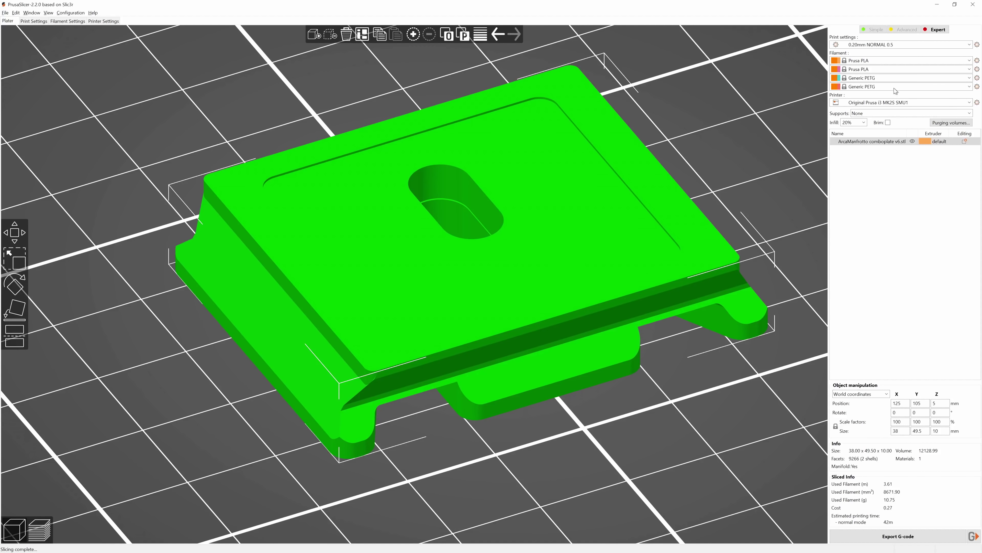
click(897, 61)
click(897, 61)
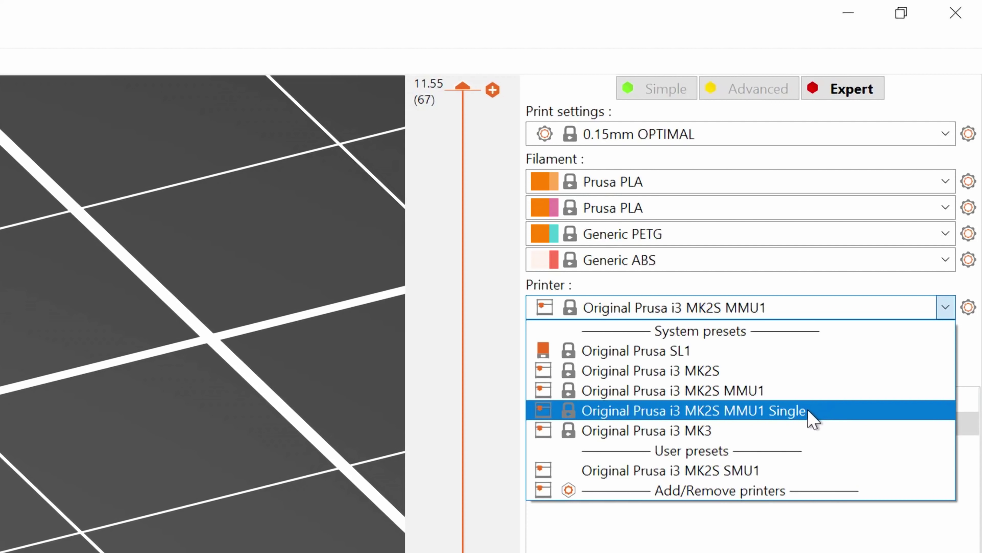
- Switch the printer to Original Prusa i3 MK2S MMU1 Single, select the comboplate, and orbit the view
click(808, 411)
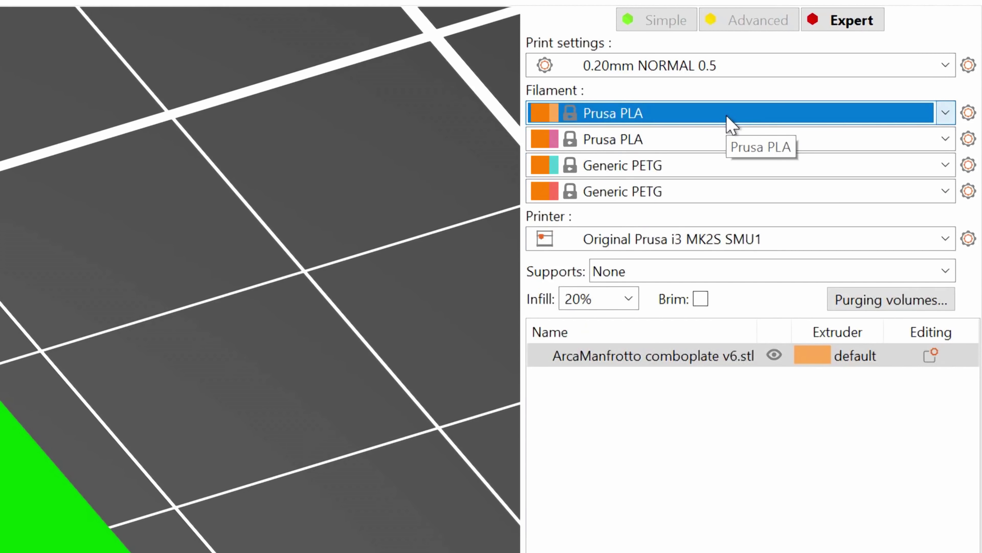
click(842, 364)
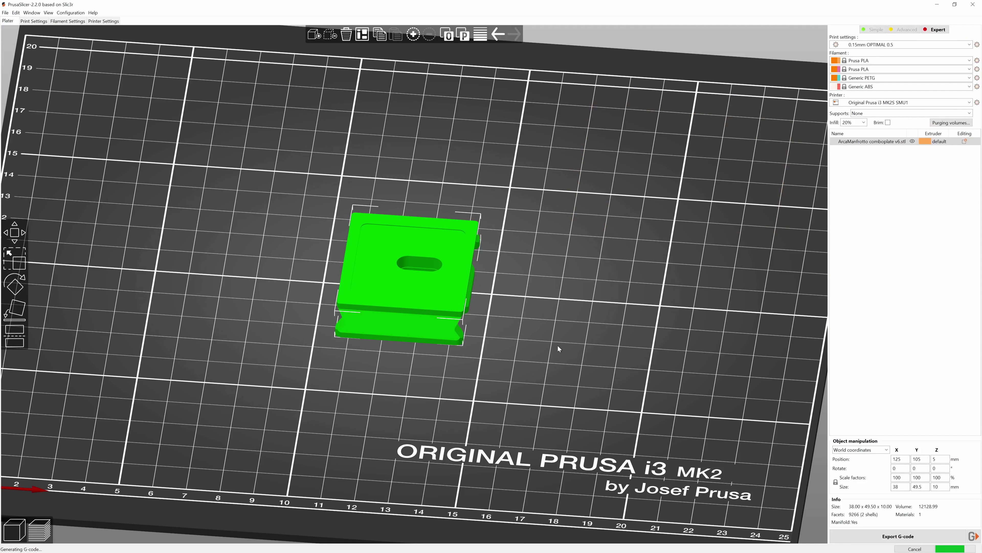
drag(559, 346, 537, 333)
- Open the comboplate's Extruder choice in the object list to assign extruder 4
click(946, 143)
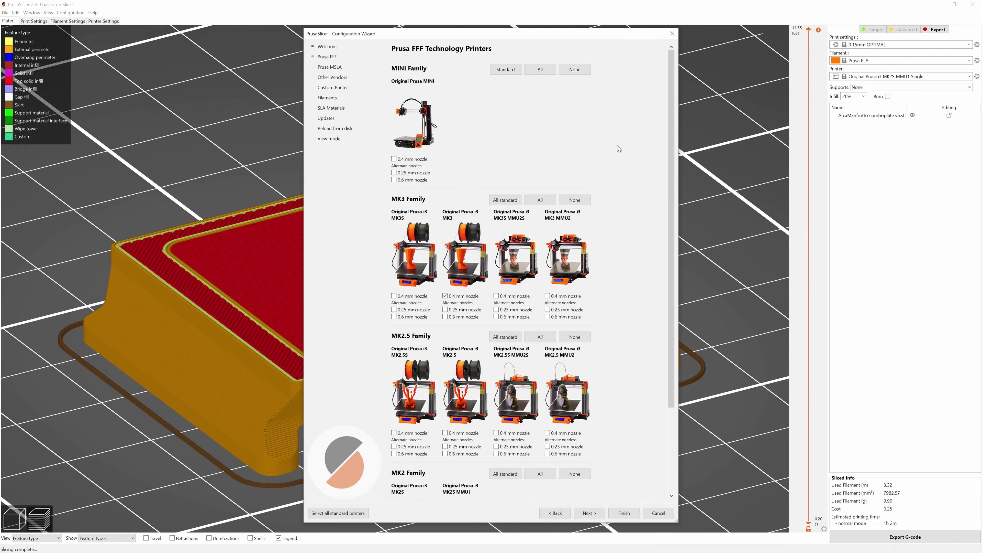
- Show the Advanced page of Print Settings with the extrusion width values
scroll(618, 148, down, 5)
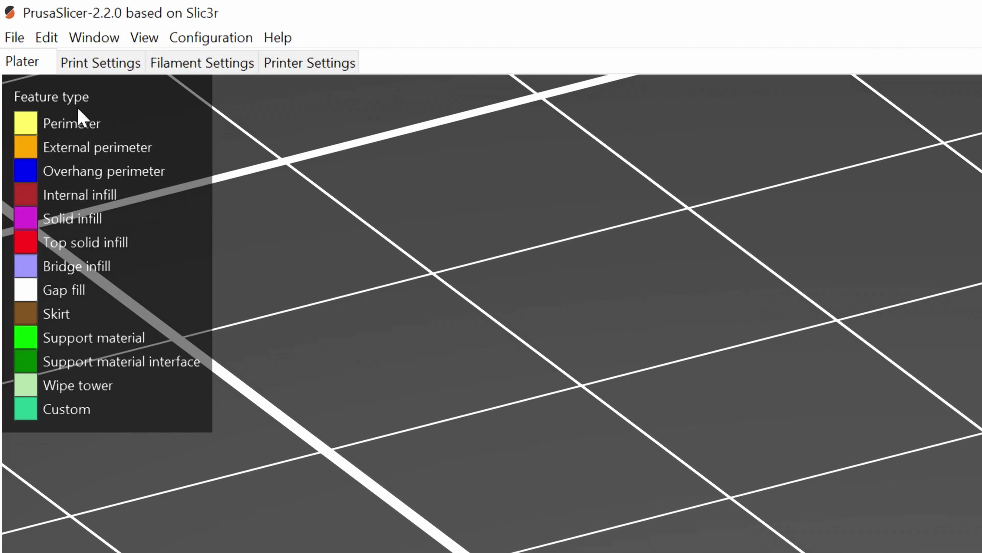
click(86, 61)
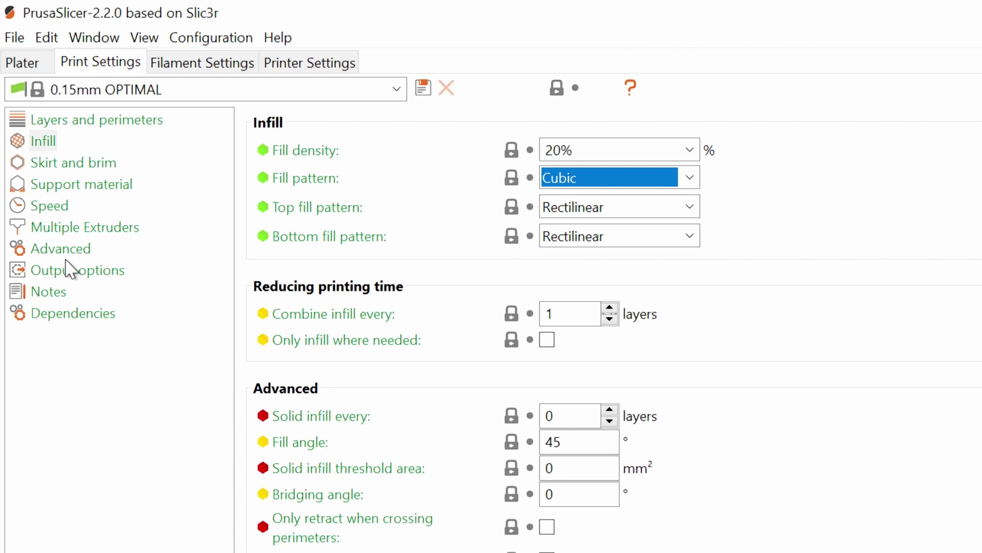
click(69, 250)
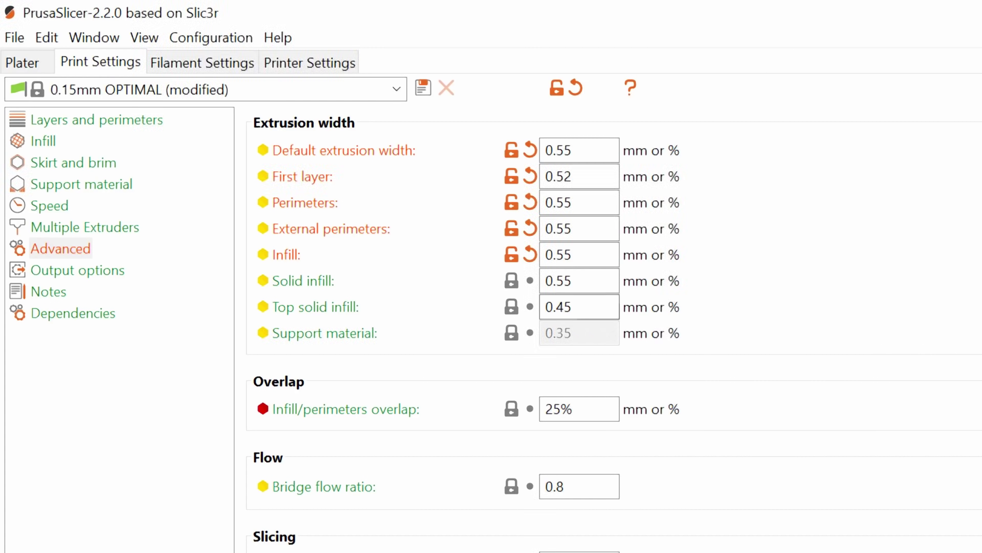
- Save the print settings as '0.15mm OPTIMAL 0.5', compatible only when nozzle_diameter[0]==0.5
click(423, 88)
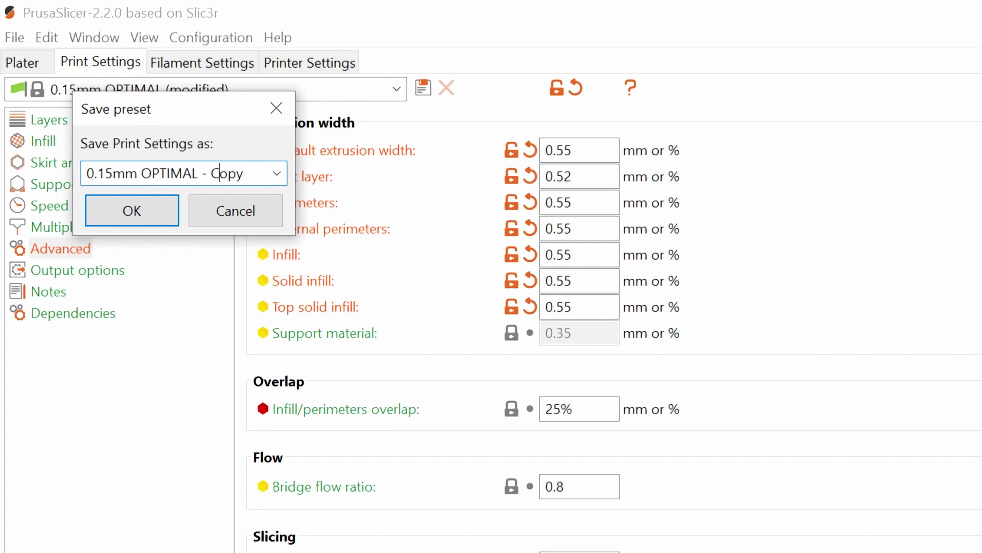
key(Return)
click(69, 313)
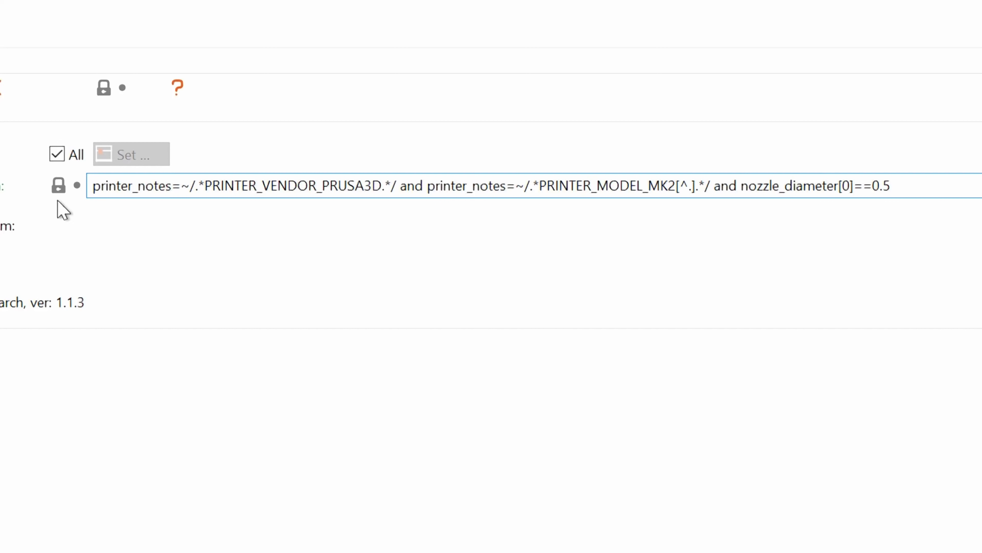
click(0, 88)
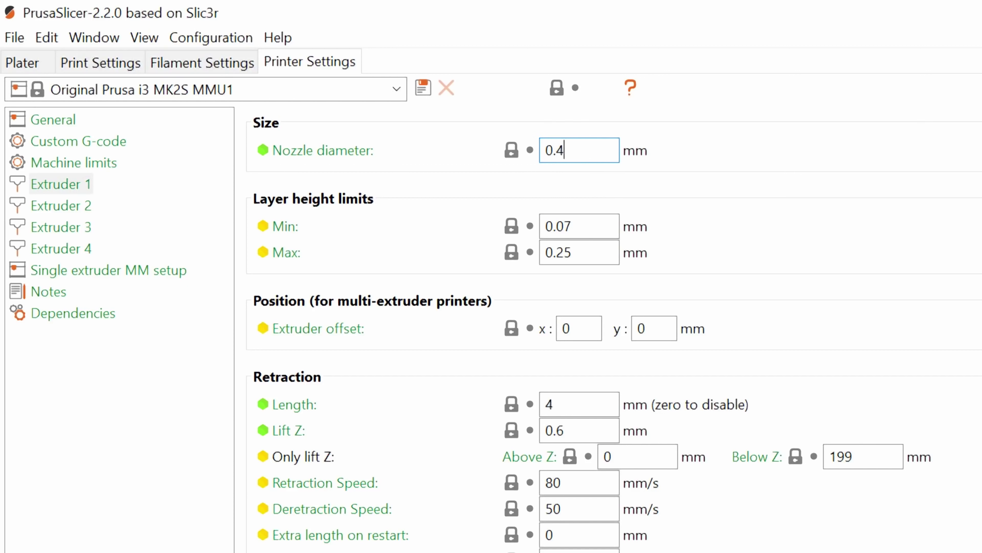
- Set Extruder 1 nozzle diameter to 0.5 and apply it to all extruders
text(0.5)
key(Tab)
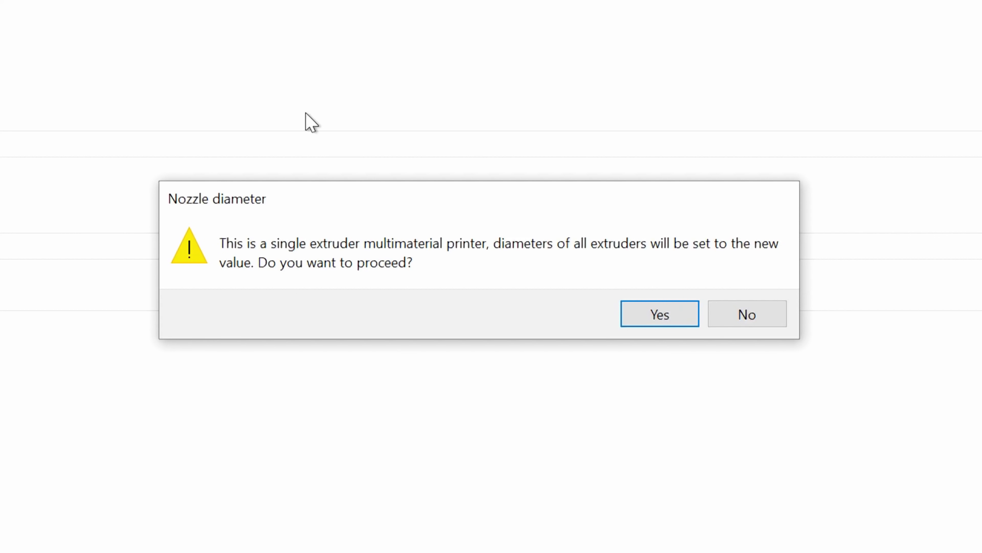
click(653, 312)
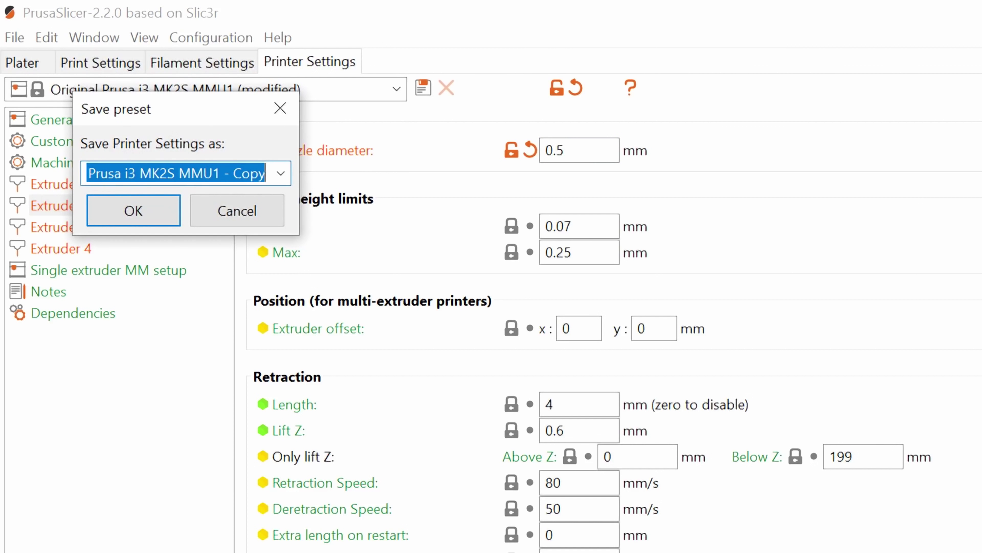
- Save the printer preset as 'Original Prusa i3 MK2S MMU1 0.5' and view OctoPrint's API settings
text(Original Prusa i3 MK2S MMU1 0.5)
key(Return)
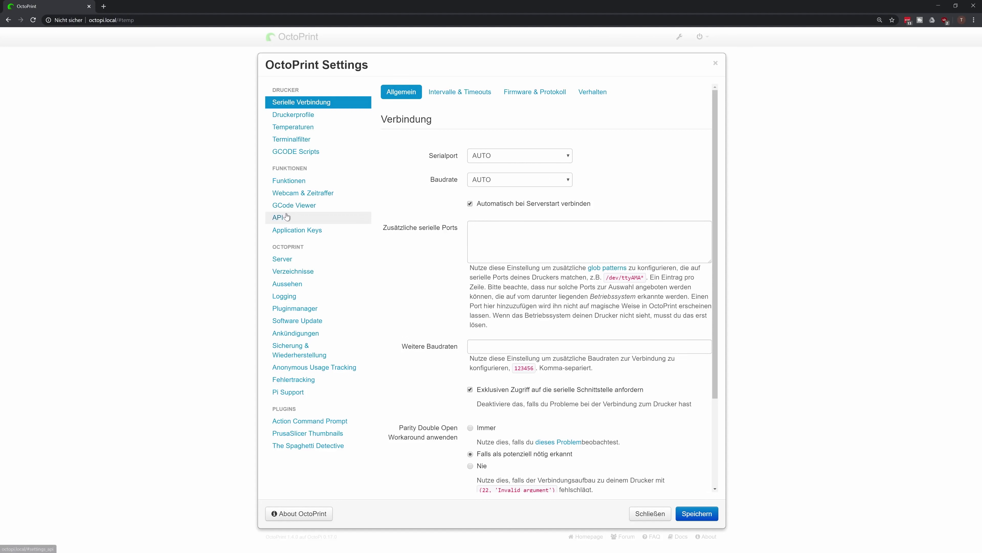
click(305, 218)
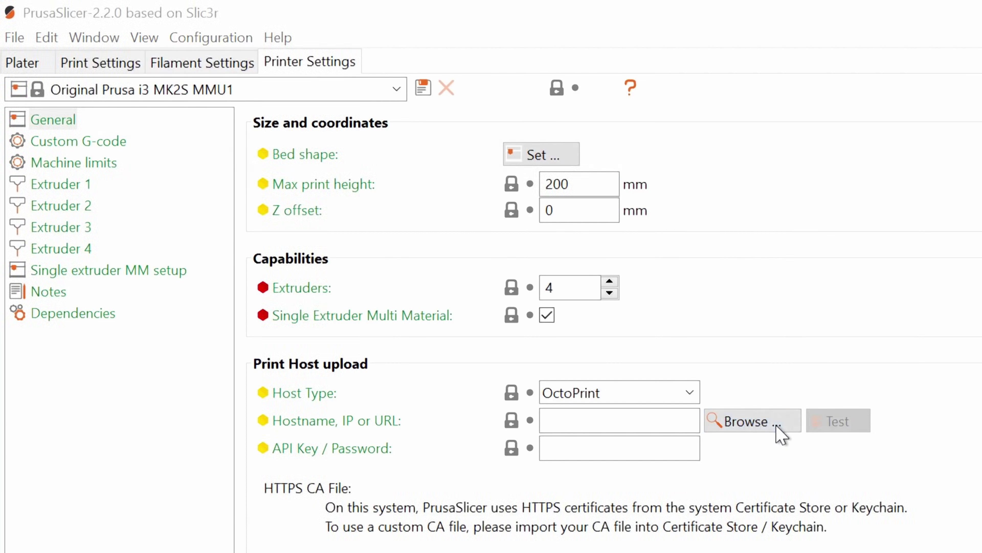
- Set the printer host to the OctoPrint instance octopi.local at 192.168.178.56
click(775, 427)
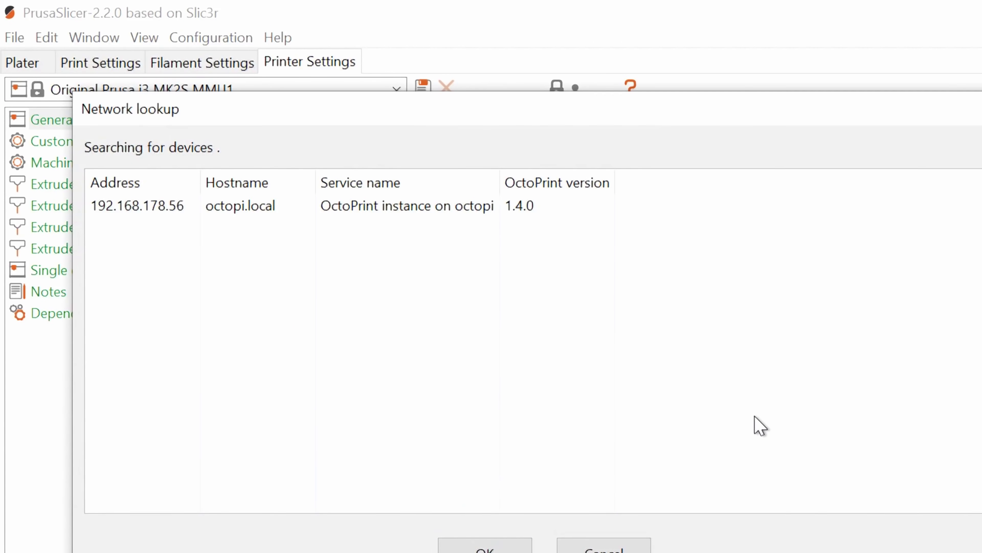
click(153, 214)
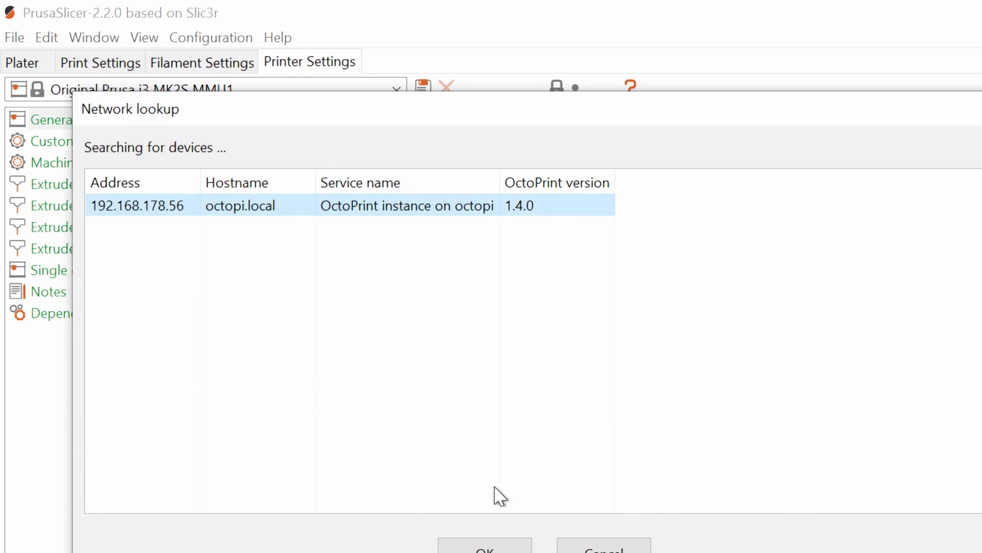
click(485, 546)
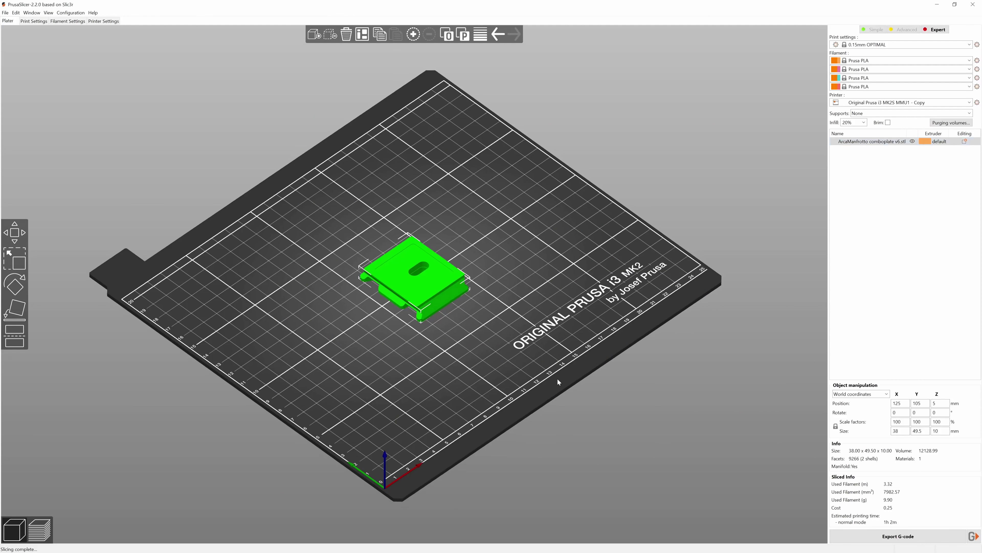
- Upload the sliced combo plate G-code to OctoPrint with Start printing after upload enabled
mouse_move(557, 378)
mouse_down()
mouse_move(546, 369)
mouse_move(544, 379)
mouse_up()
key(1)
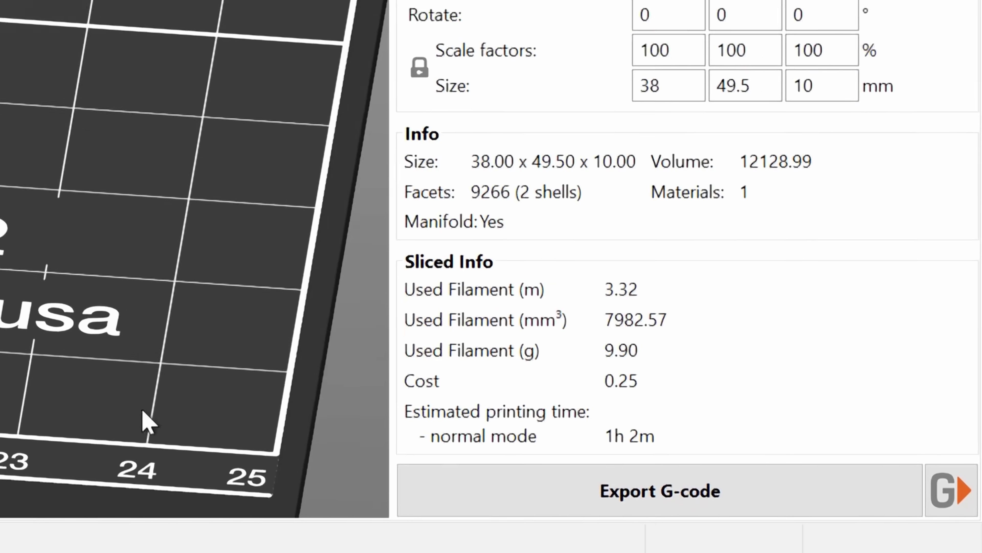
click(961, 492)
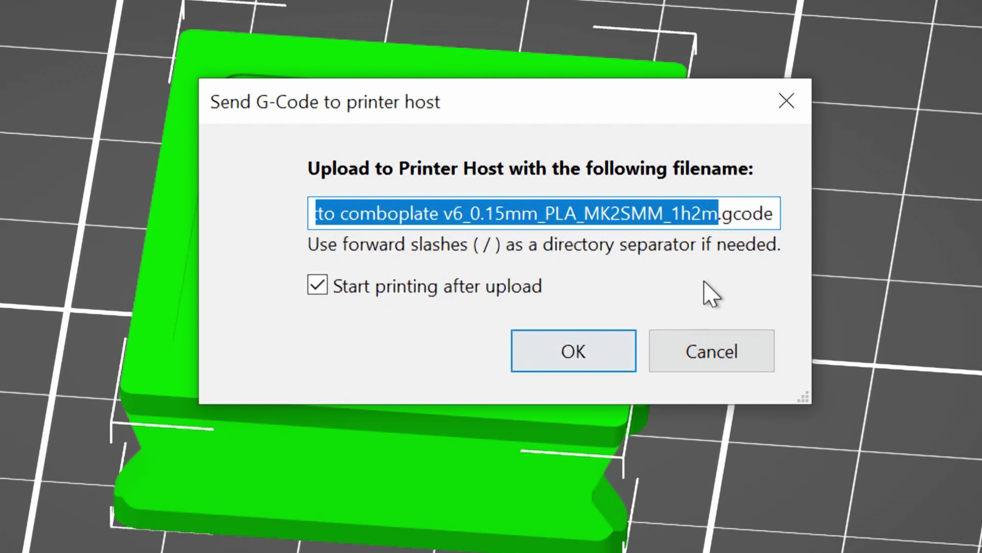
click(733, 213)
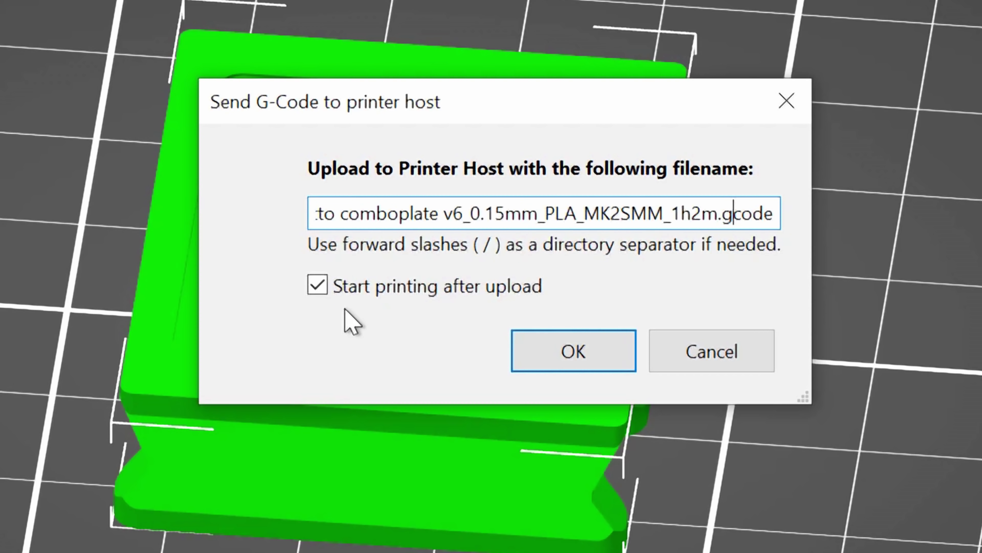
click(574, 365)
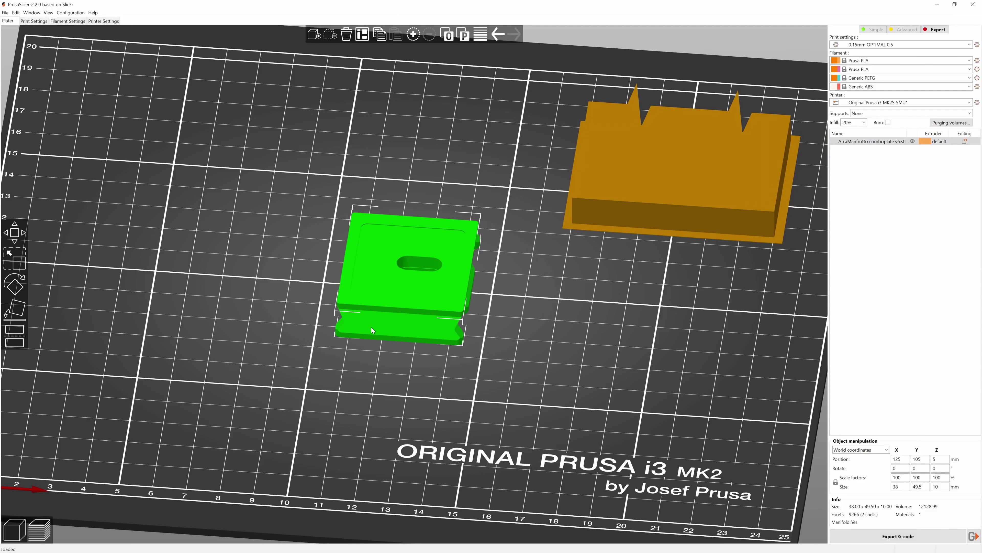
- Drop the comboplate STL on the bed, set it to extruder 4, and upload its G-code
drag(556, 350, 884, 102)
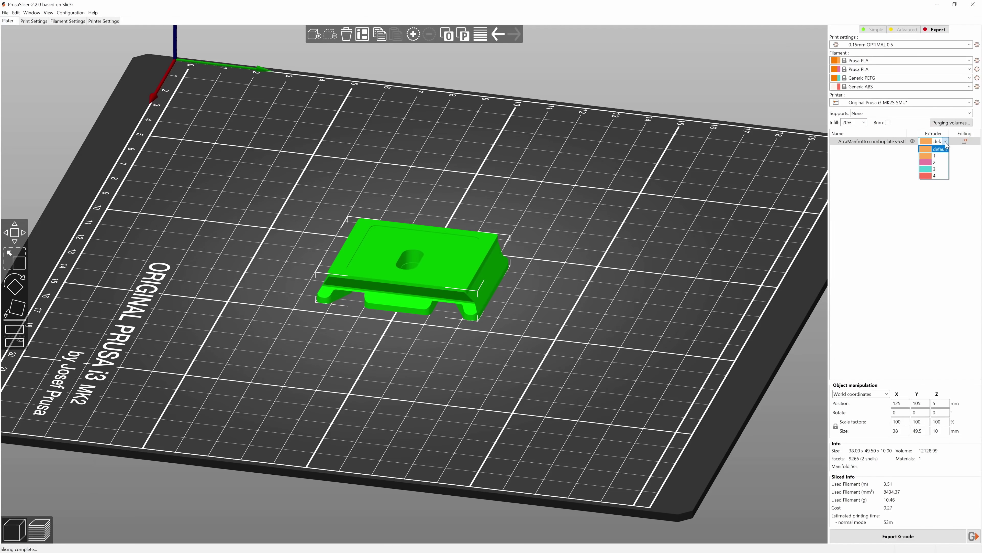
click(929, 176)
click(973, 536)
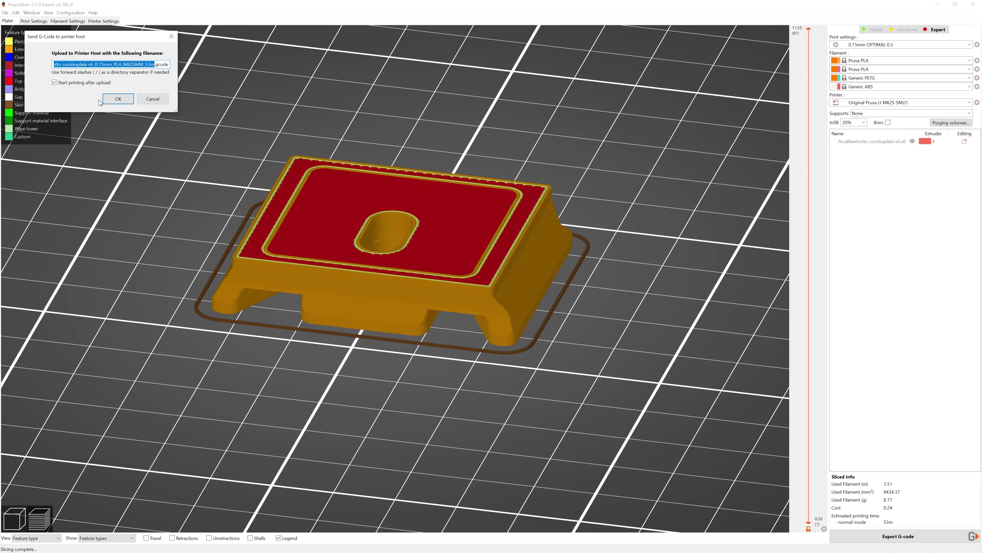
click(117, 101)
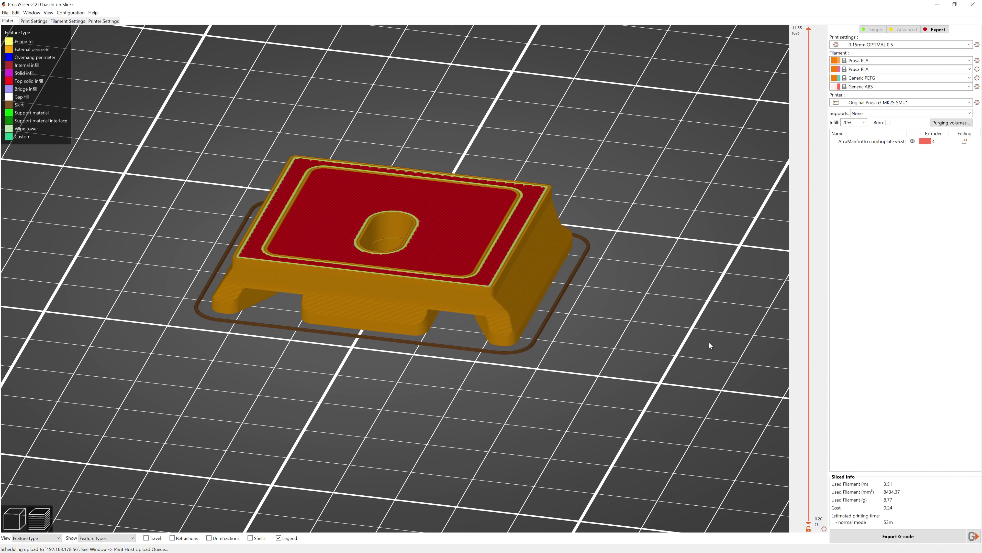